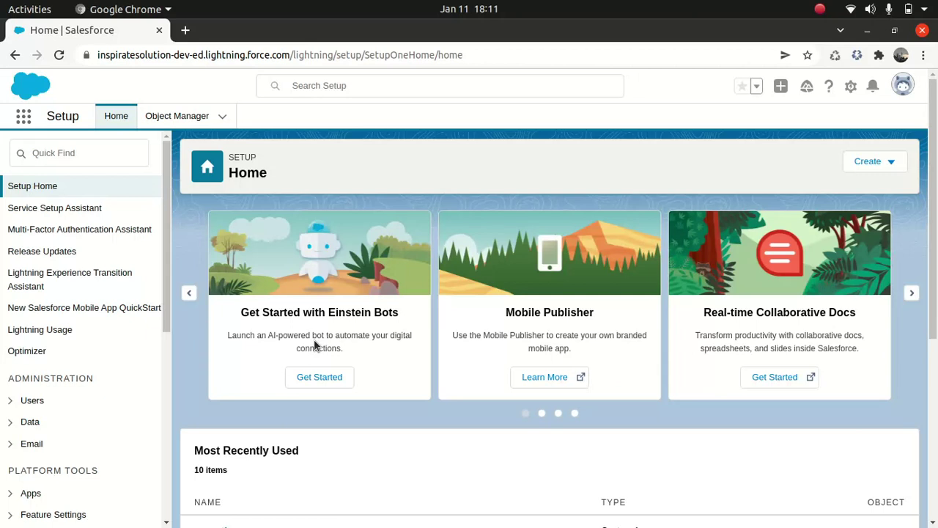
Open the Setup gear menu listing Setup, Service Setup and Developer Console.
left_click(850, 87)
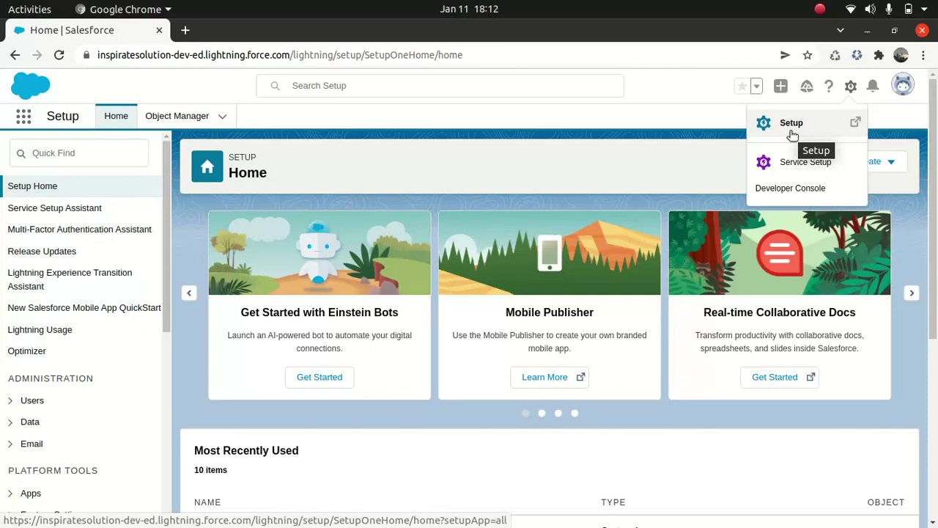
Launch Service Setup in a second tab, then bring the original Setup Home tab back to front.
left_click(789, 160)
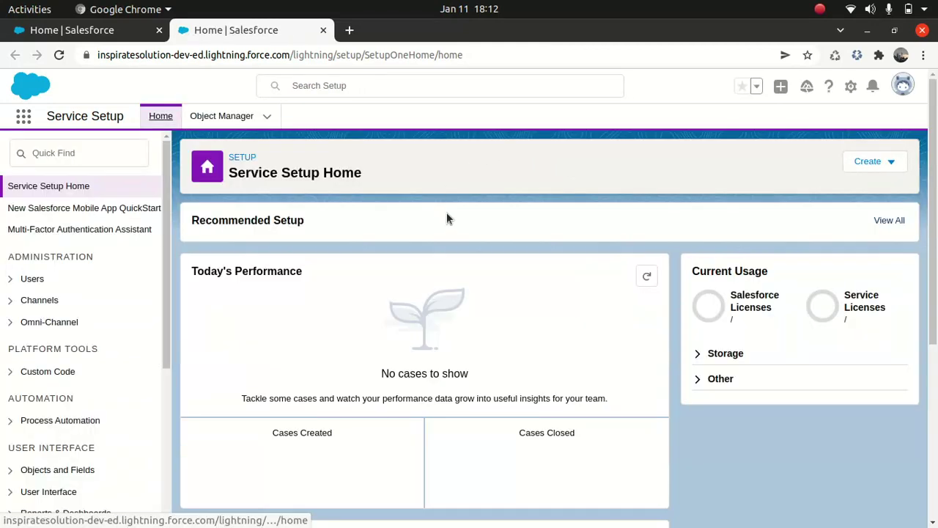
left_click(107, 32)
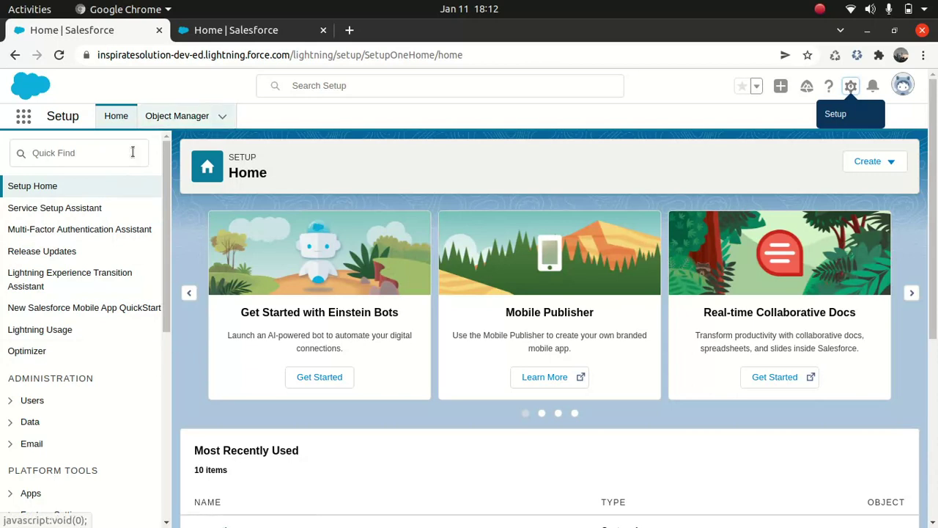
left_click(205, 30)
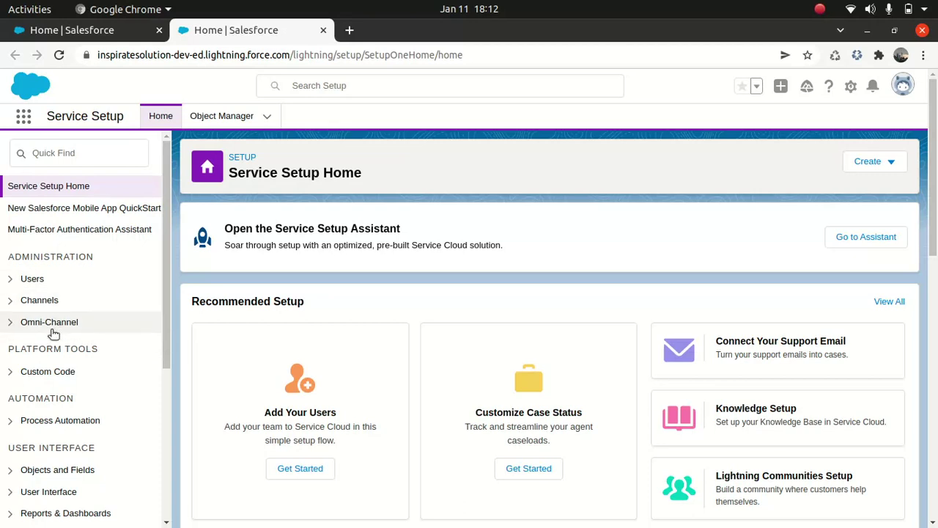
left_click(109, 33)
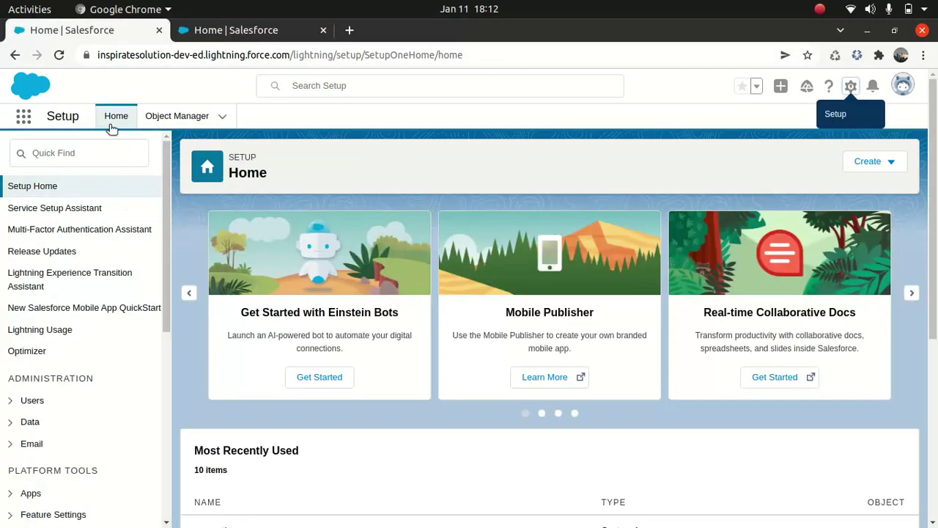
Search Quick Find for 'omni' in Setup and expand Omni-Channel in the Service Setup sidebar.
left_click(96, 153)
type("om")
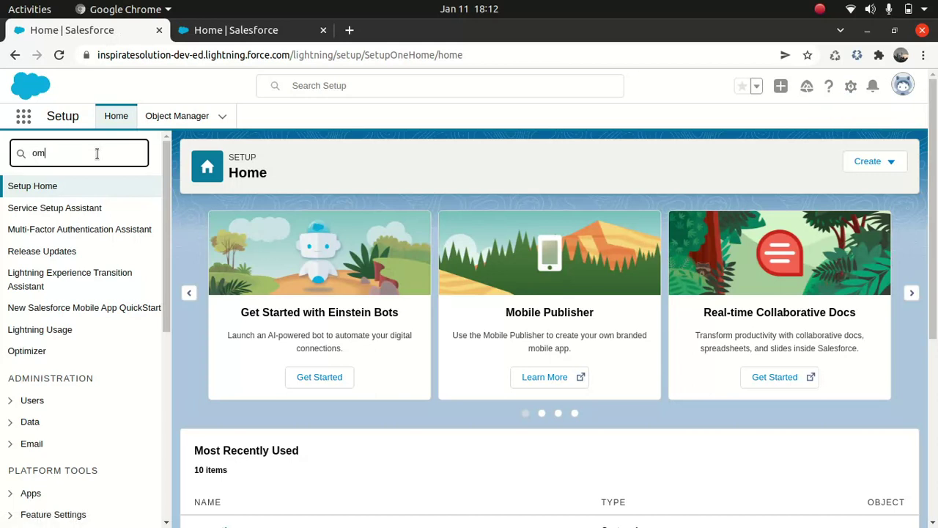
type("ni")
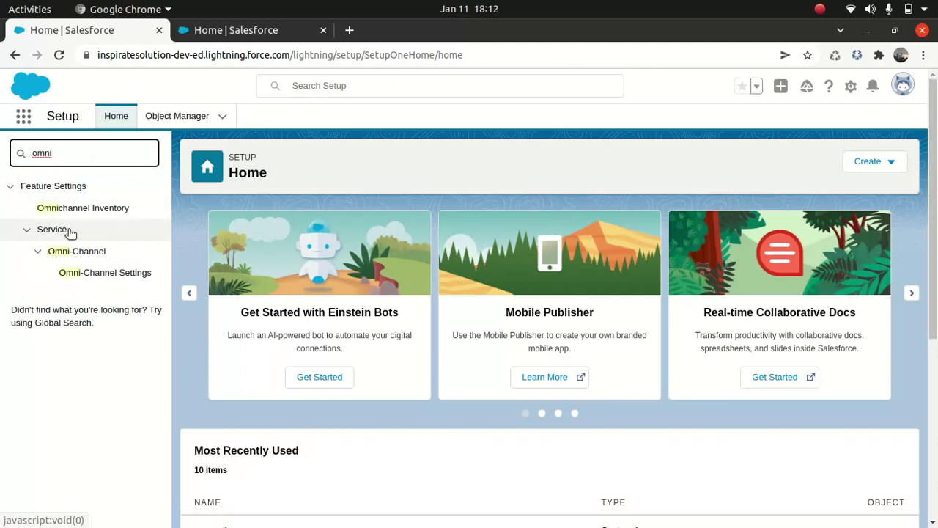
left_click(217, 35)
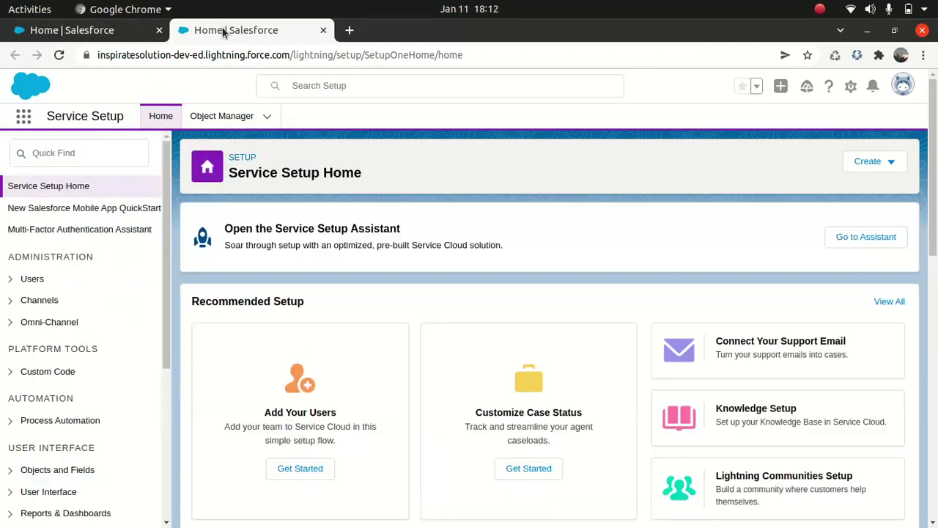
left_click(11, 324)
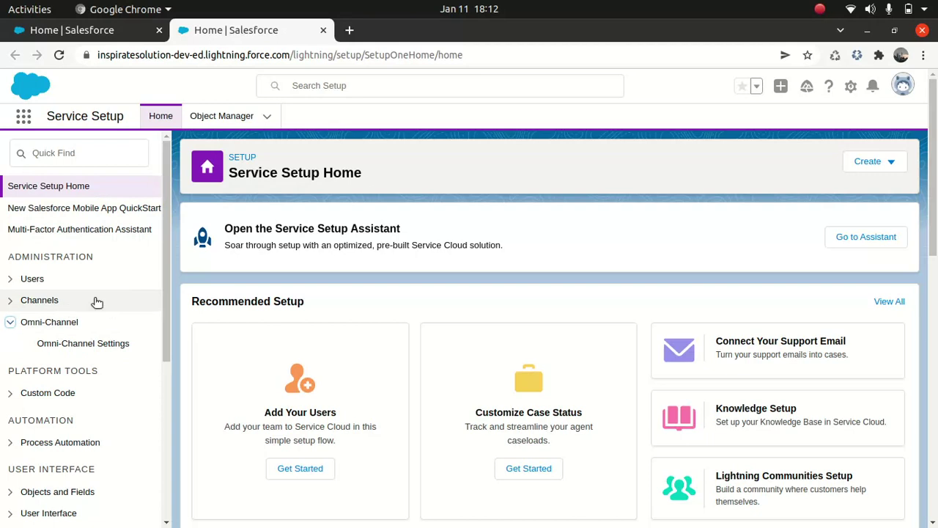
left_click(78, 29)
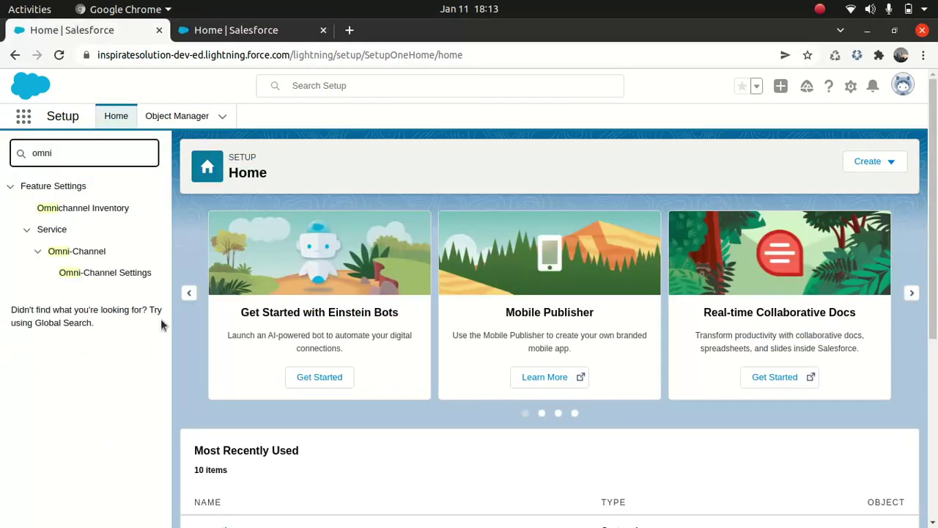
left_click(217, 33)
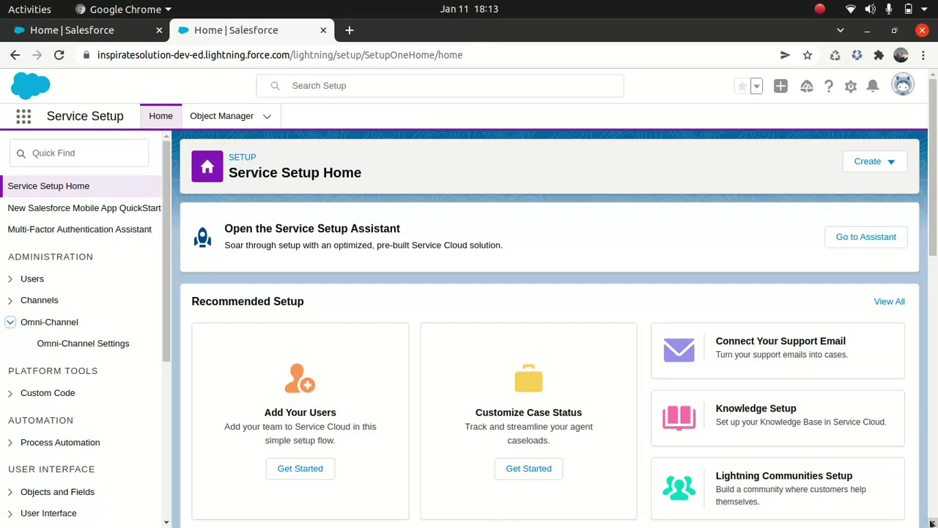
scroll(932, 516, "down", 1)
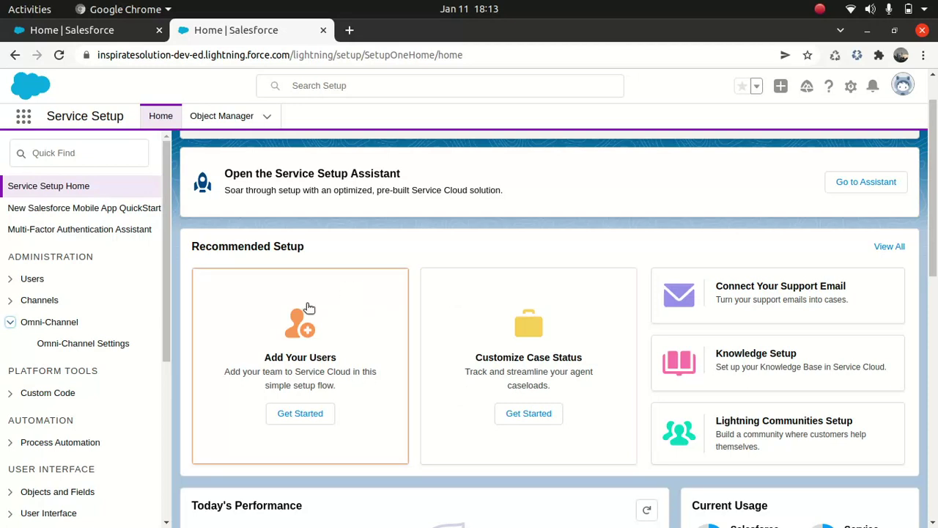
left_click(302, 414)
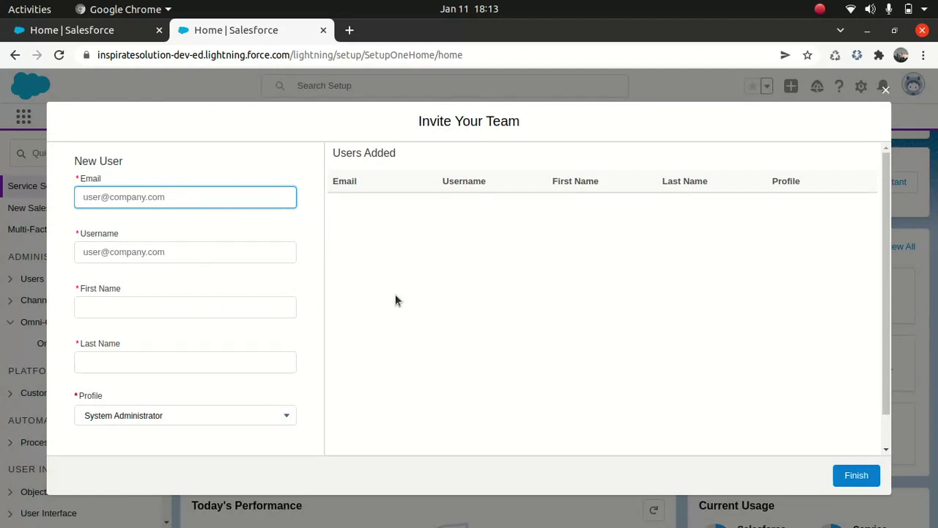
left_click(886, 92)
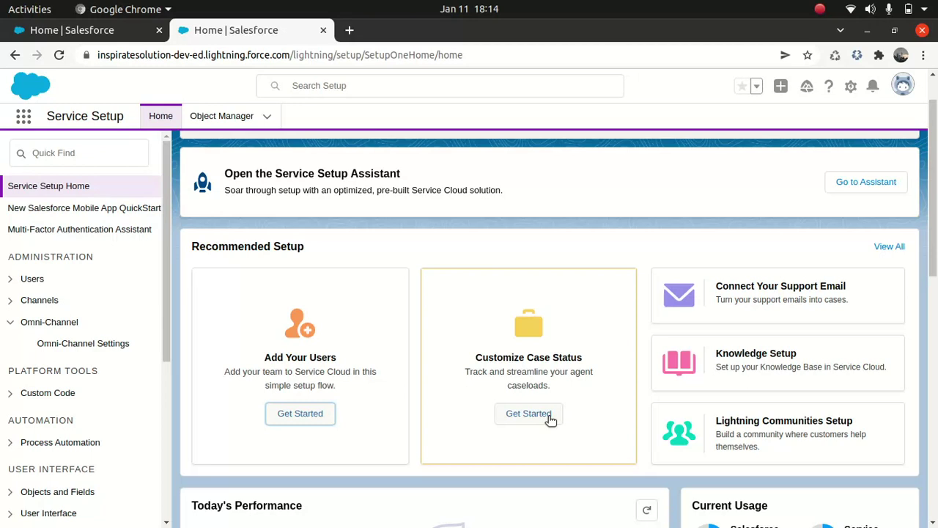
Add 'Declined' as a new active case status and save the status list.
left_click(549, 419)
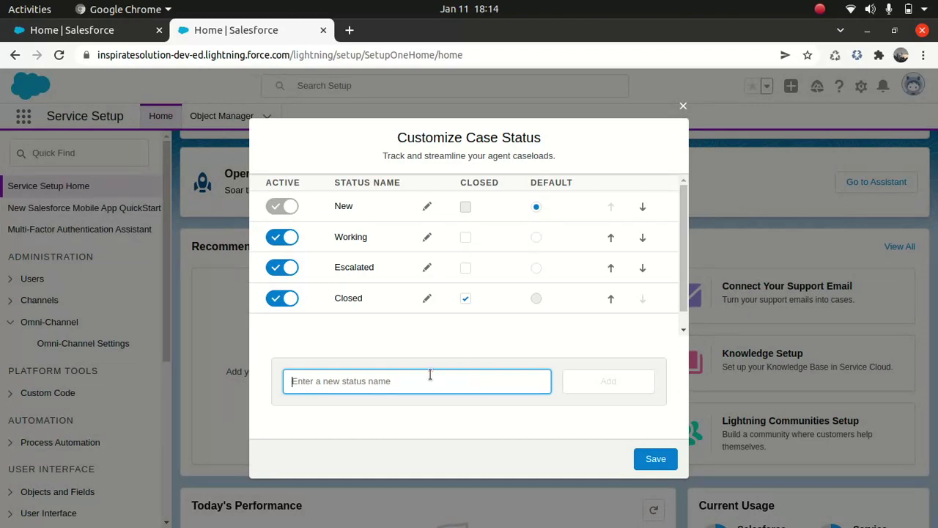
type("Declined")
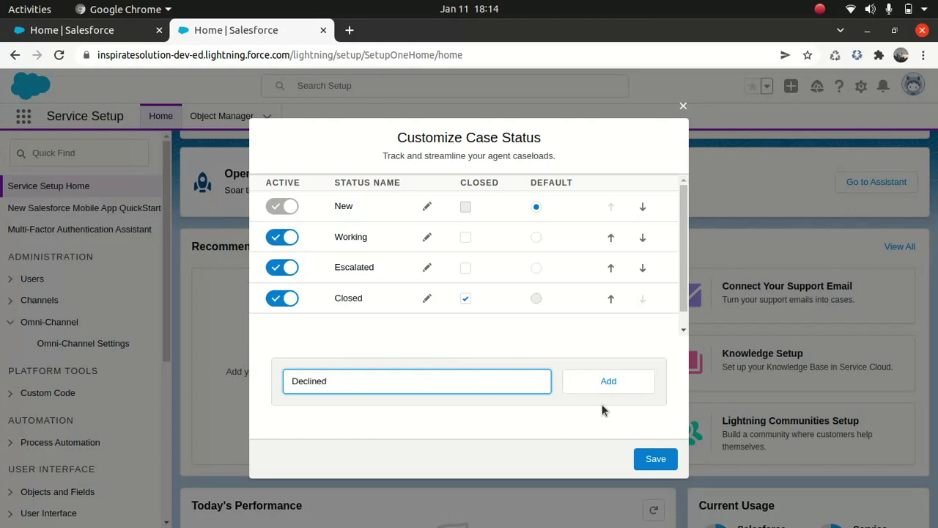
left_click(621, 385)
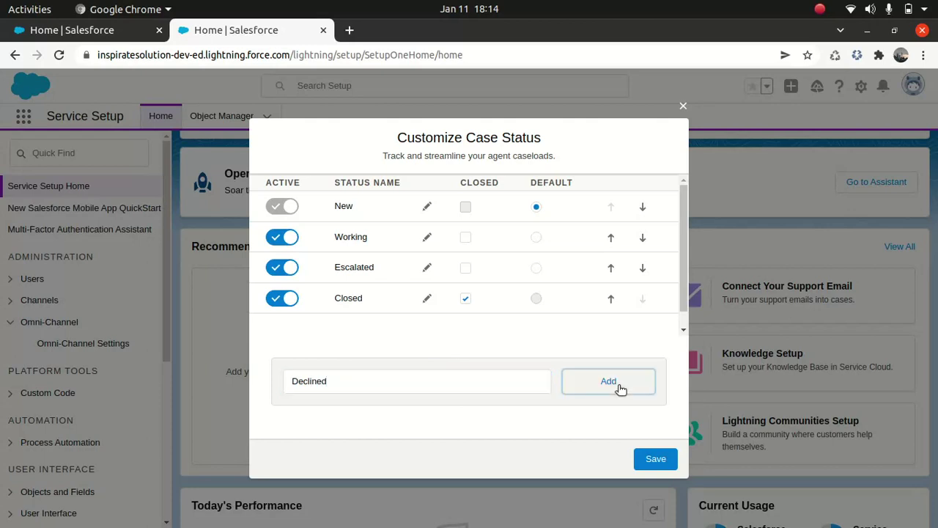
left_click(656, 460)
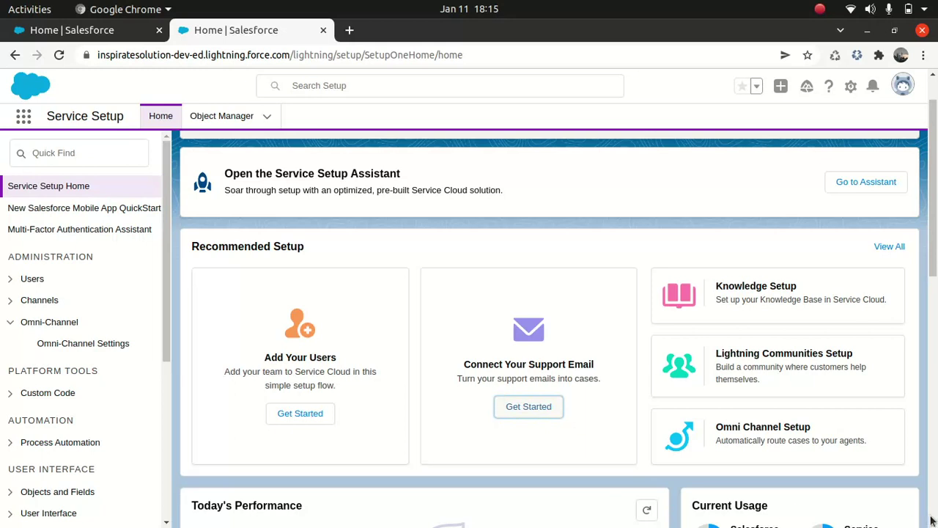
Expand Service Features, Storage and Other usage details, showing Data Storage 6% and 26 cases created.
scroll(550, 316, "down", 4)
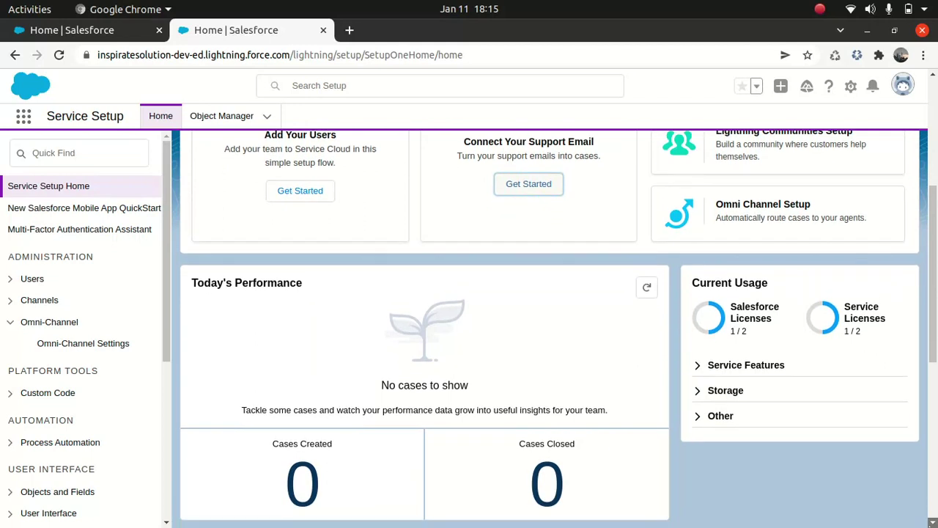
scroll(483, 402, "down", 1)
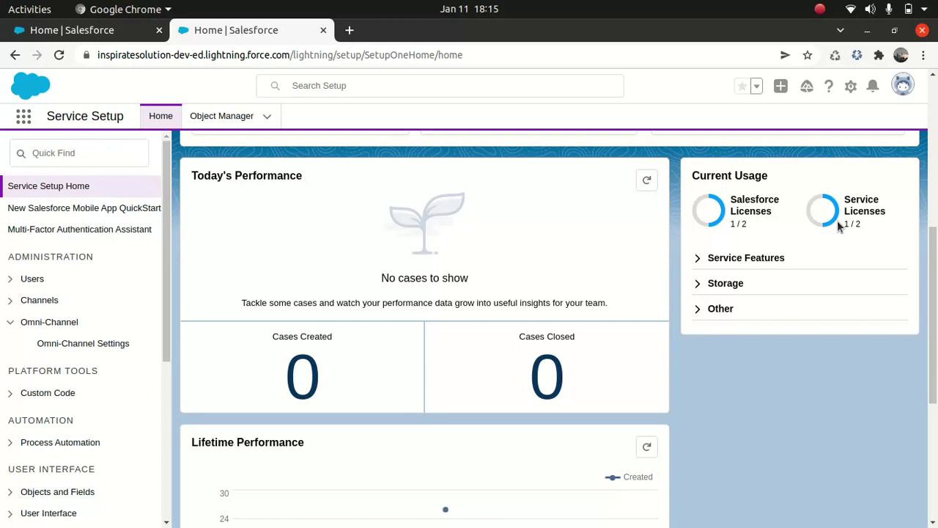
left_click(737, 264)
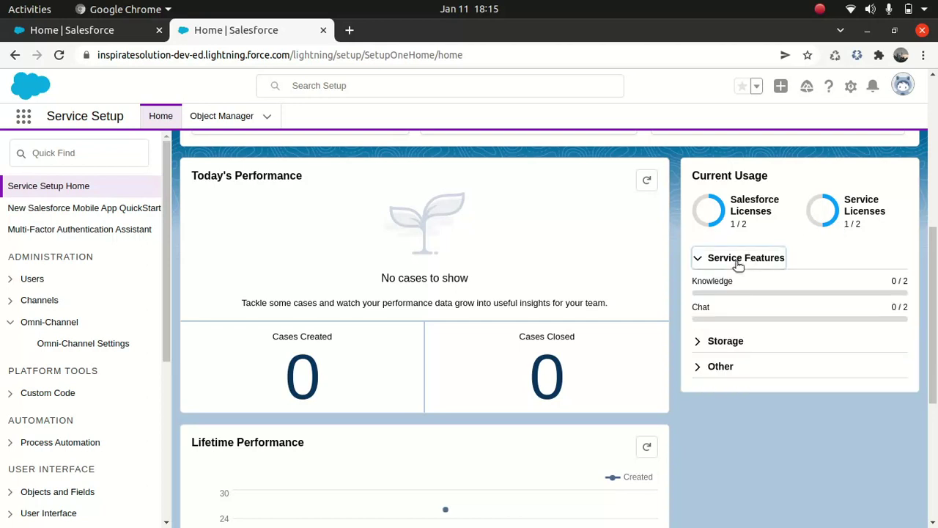
left_click(737, 349)
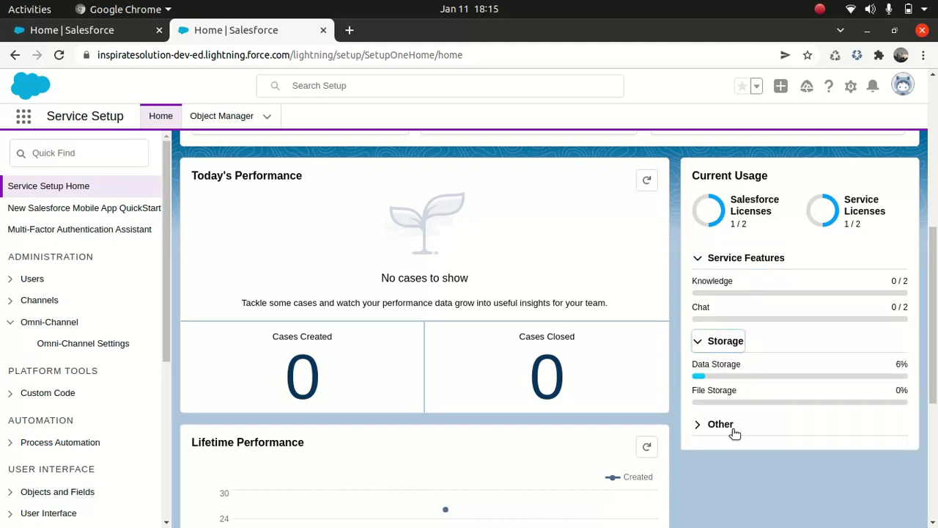
left_click(734, 430)
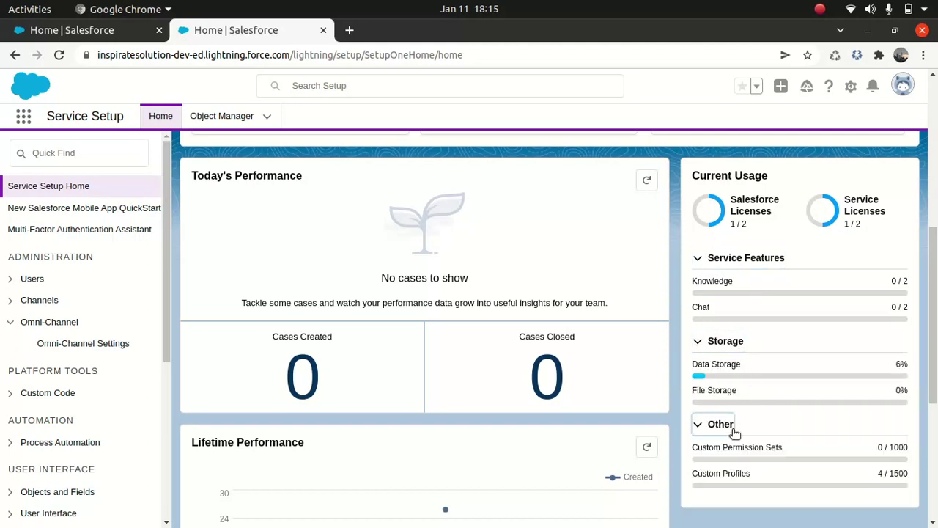
left_click(930, 442)
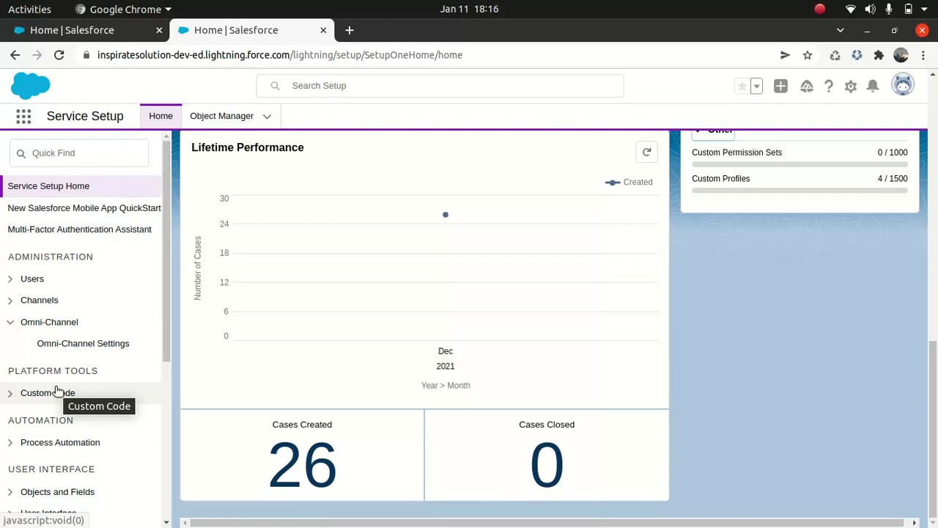
Expand the Users and Data sidebar sections to reveal Profiles and Data Loader.
left_click(29, 278)
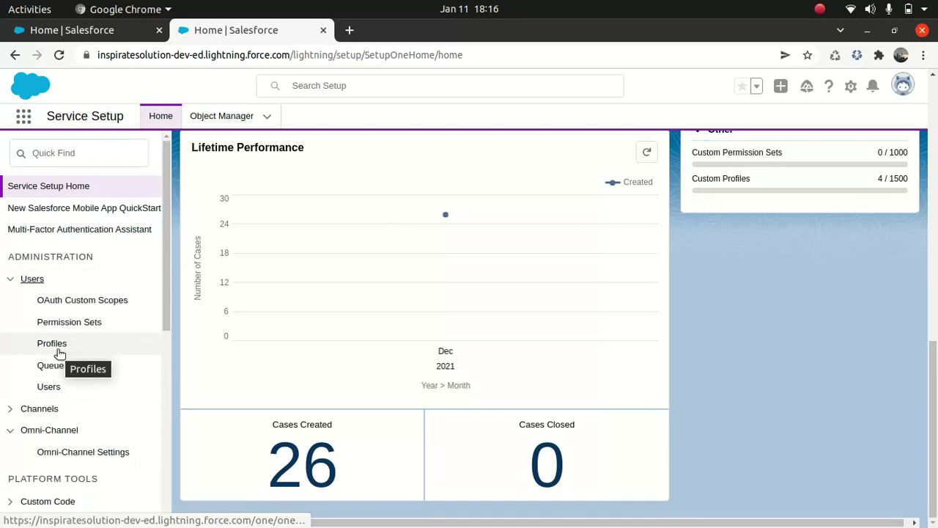
left_click(168, 390)
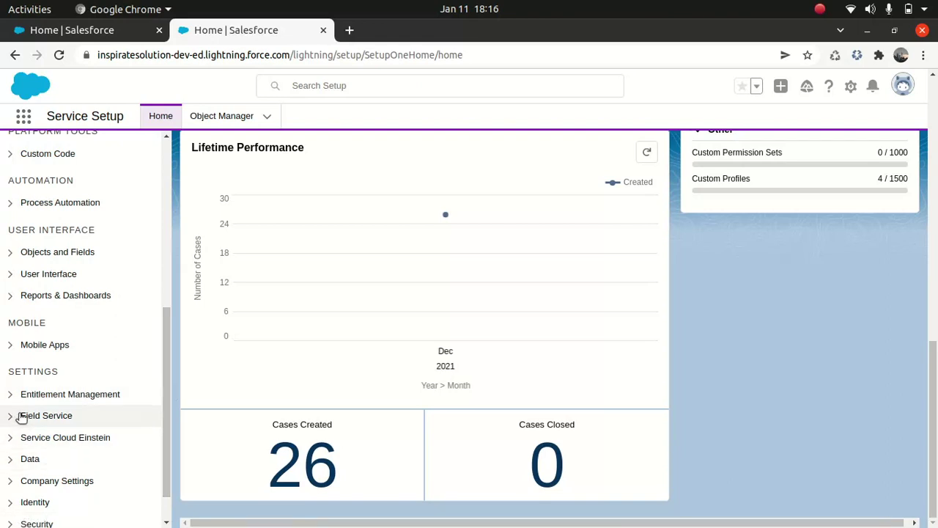
left_click(12, 460)
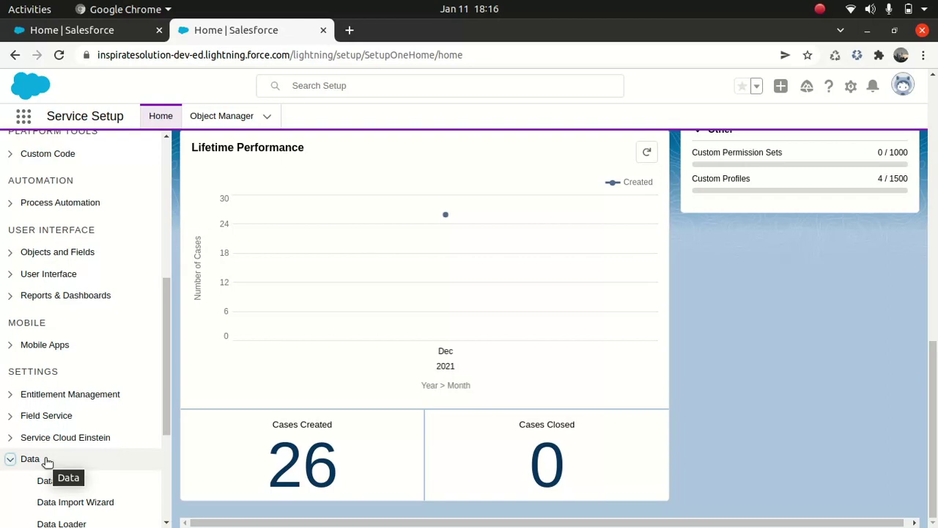
Find Service Console in the App Launcher with 'service' and open it in a new browser tab.
left_click(22, 117)
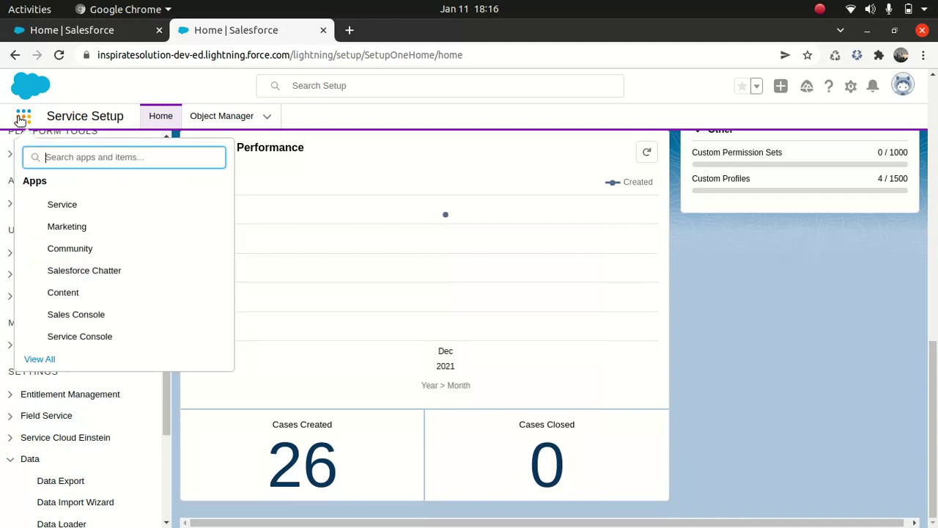
type("servi")
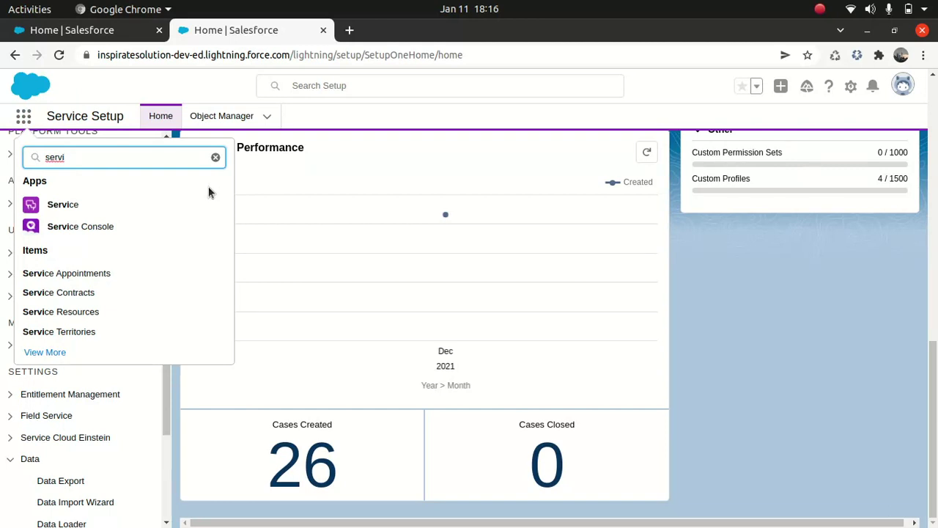
key("Escape")
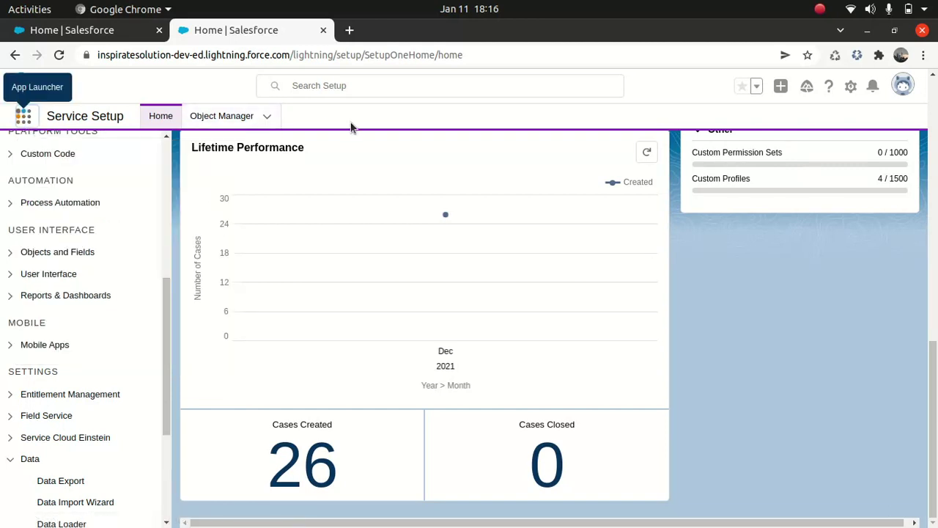
left_click(25, 115)
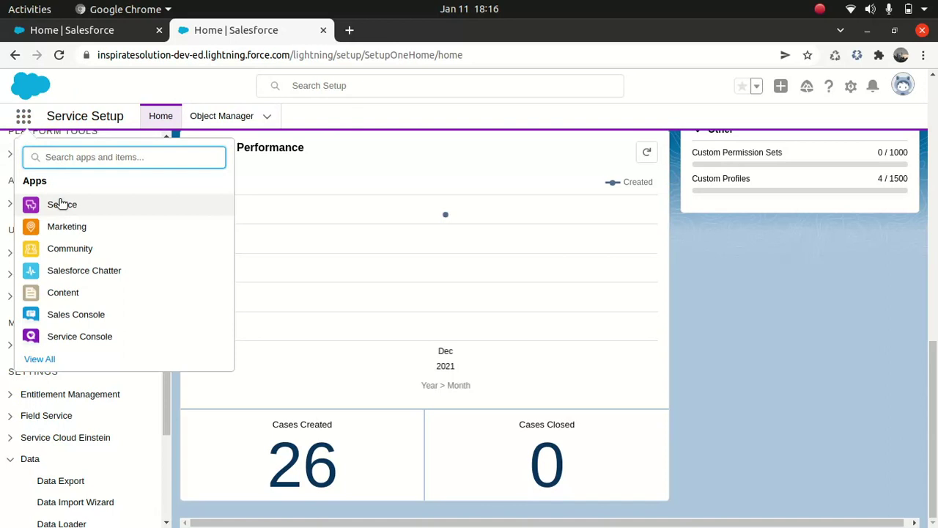
type("service")
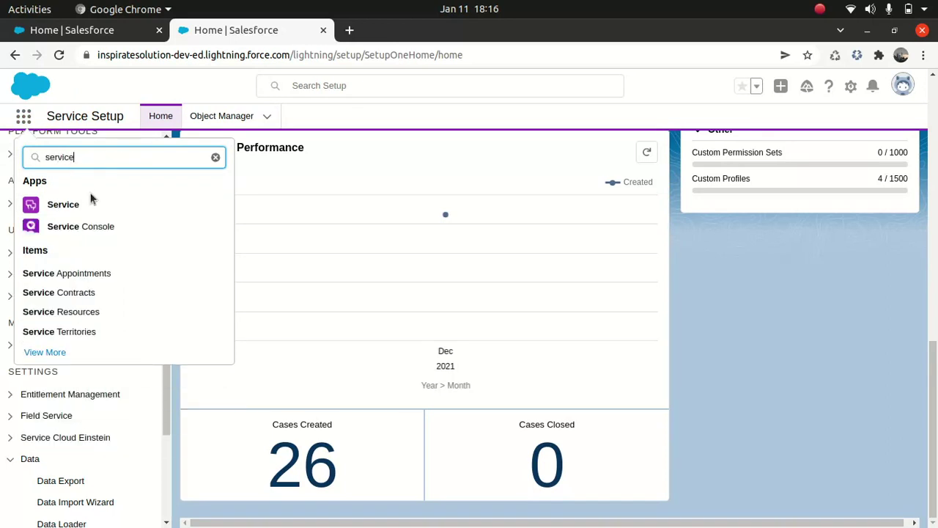
right_click(101, 229)
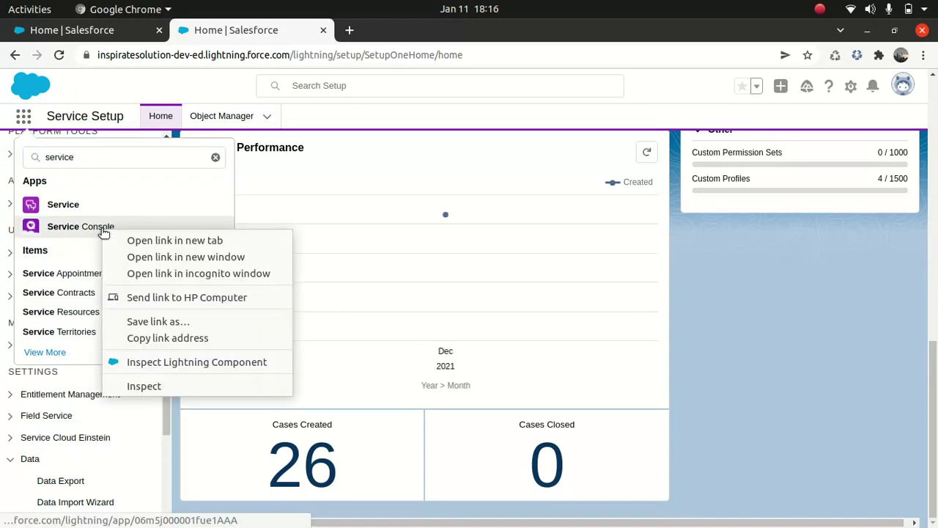
left_click(147, 247)
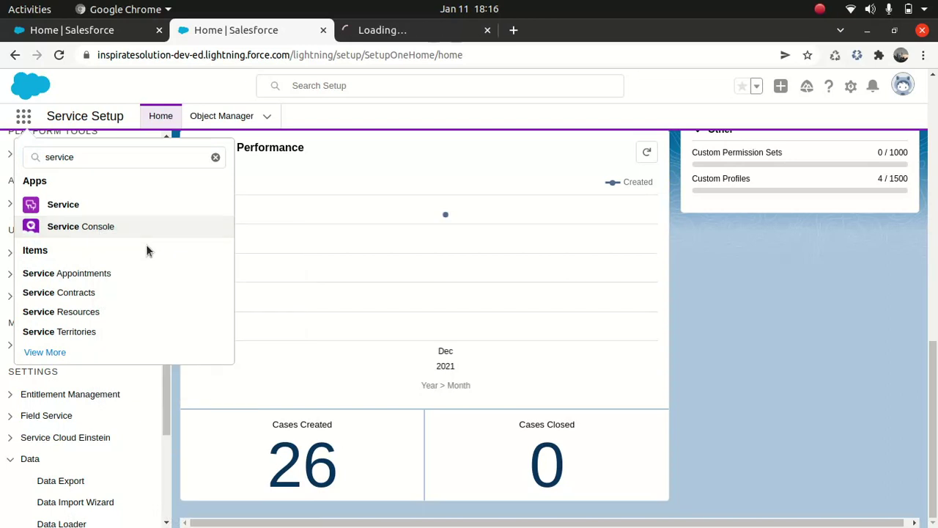
Check the new console tab, then return to Service Setup and close the App Launcher.
left_click(380, 35)
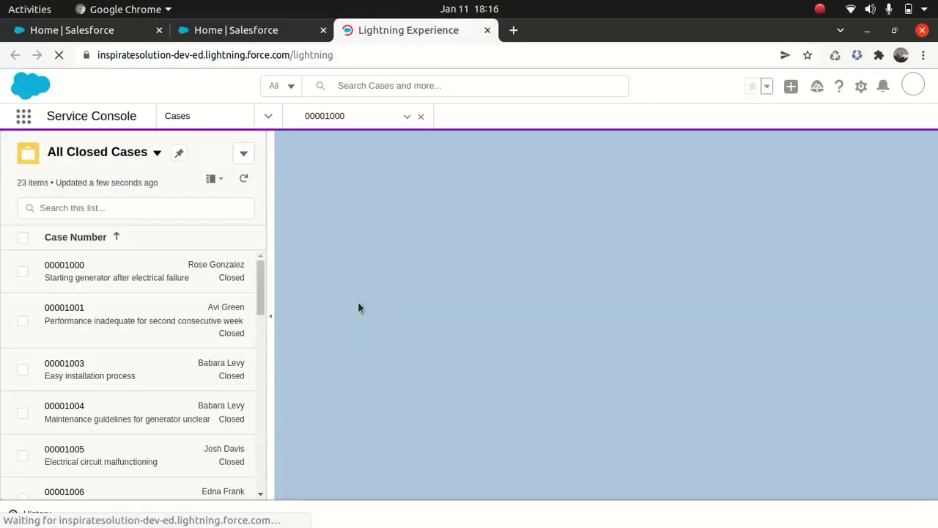
left_click(260, 33)
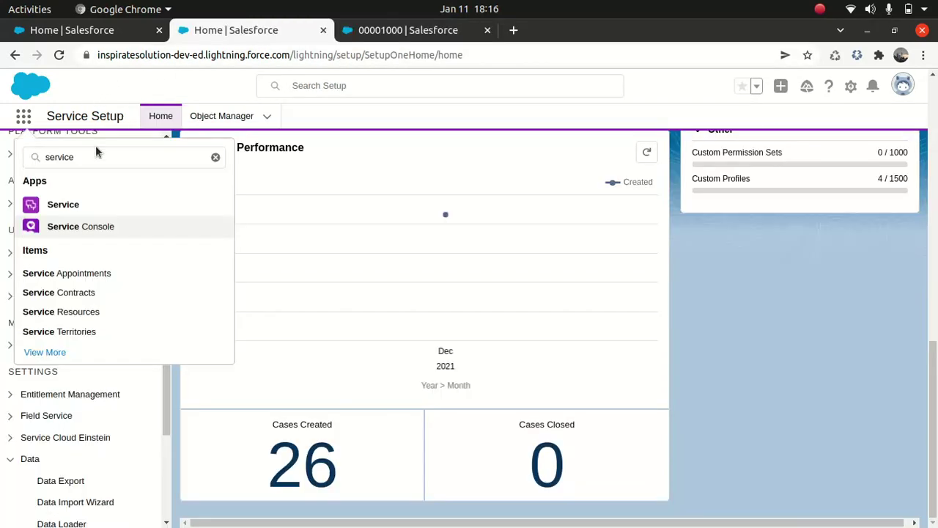
left_click(215, 157)
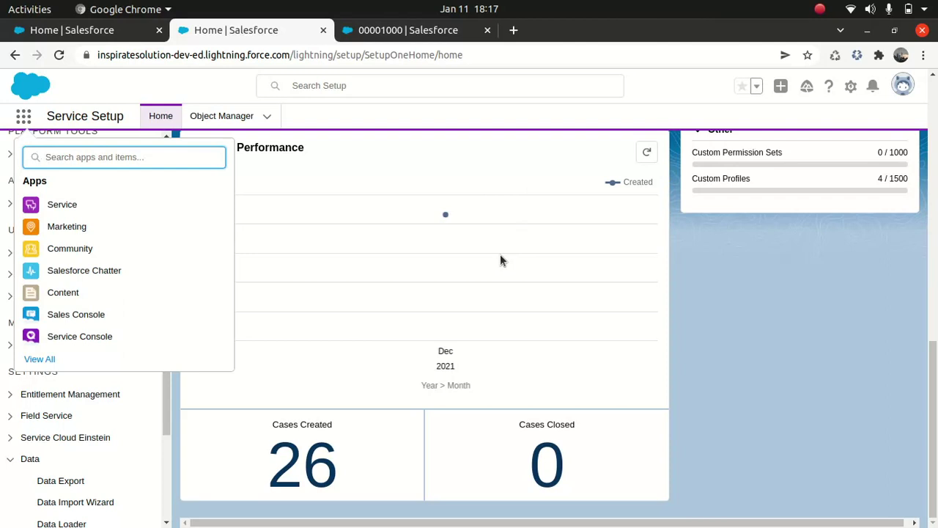
key("Escape")
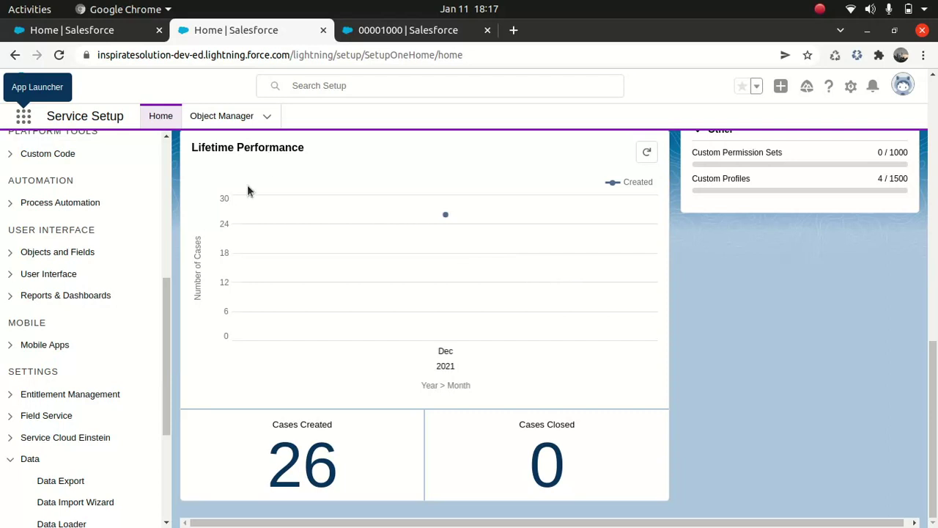
Search Quick Find for 'app' and open the Lightning Experience App Manager.
scroll(167, 173, "up", 5)
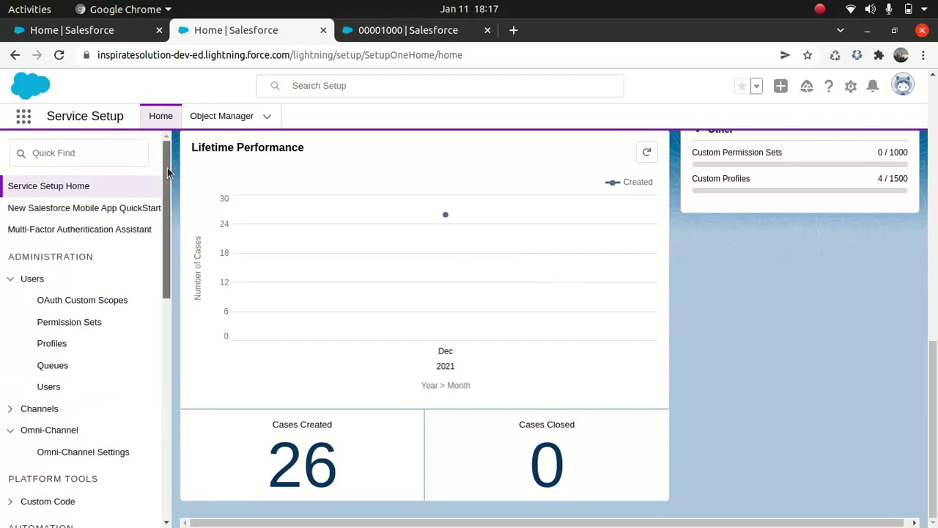
left_click(84, 156)
type("a")
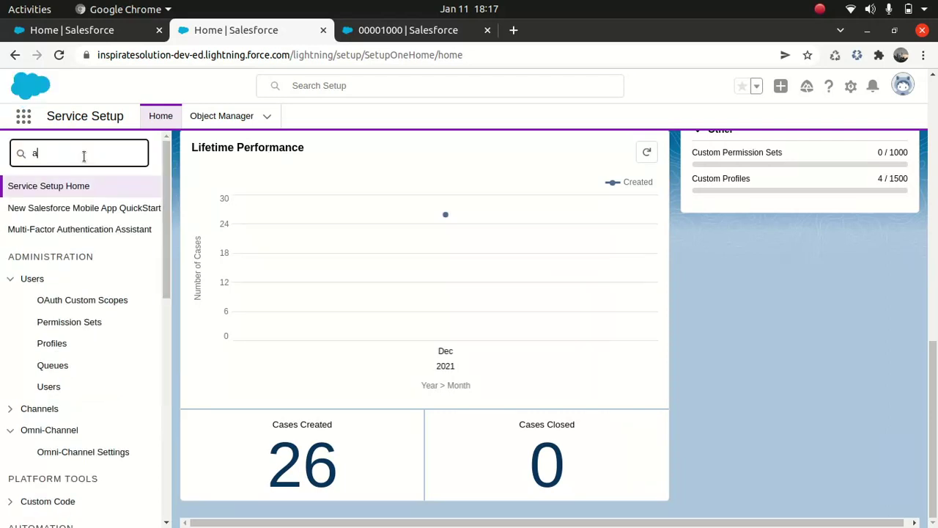
type("pp")
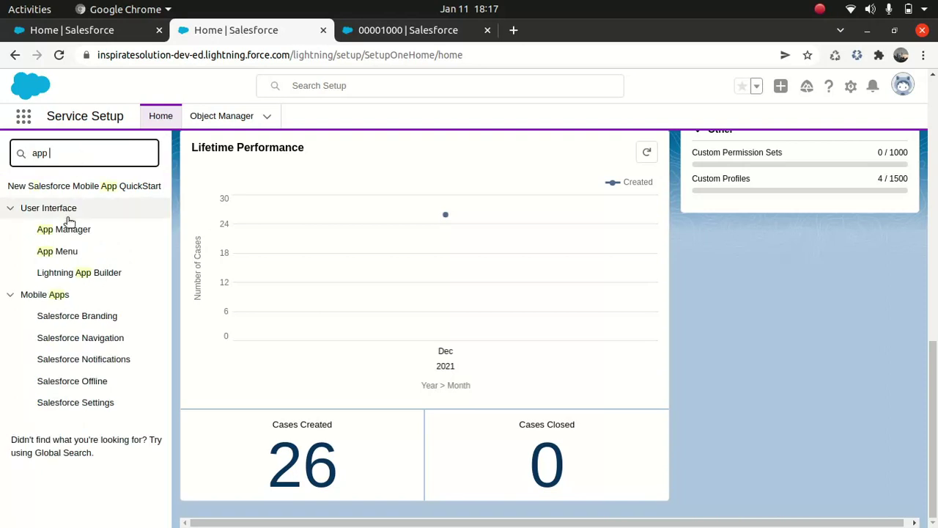
left_click(63, 230)
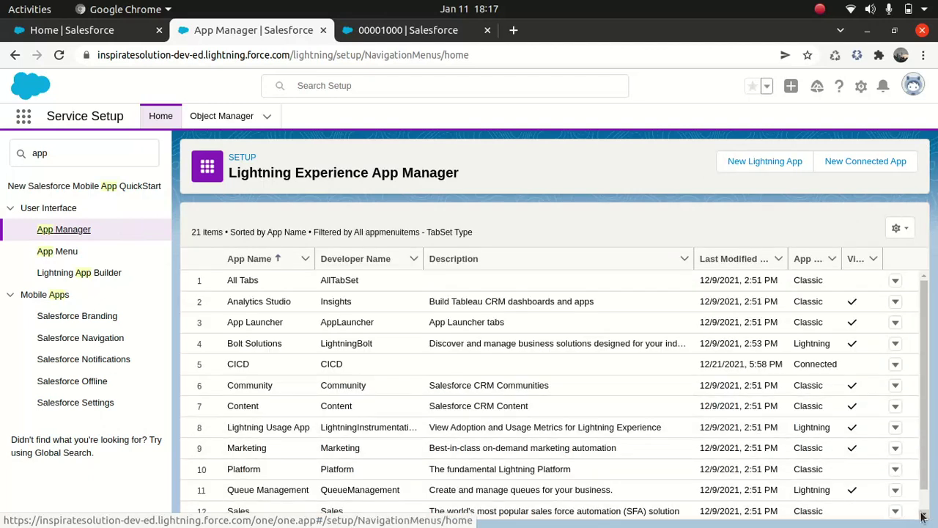
Choose Edit from the Service Console row's dropdown in the app list.
scroll(481, 493, "down", 2)
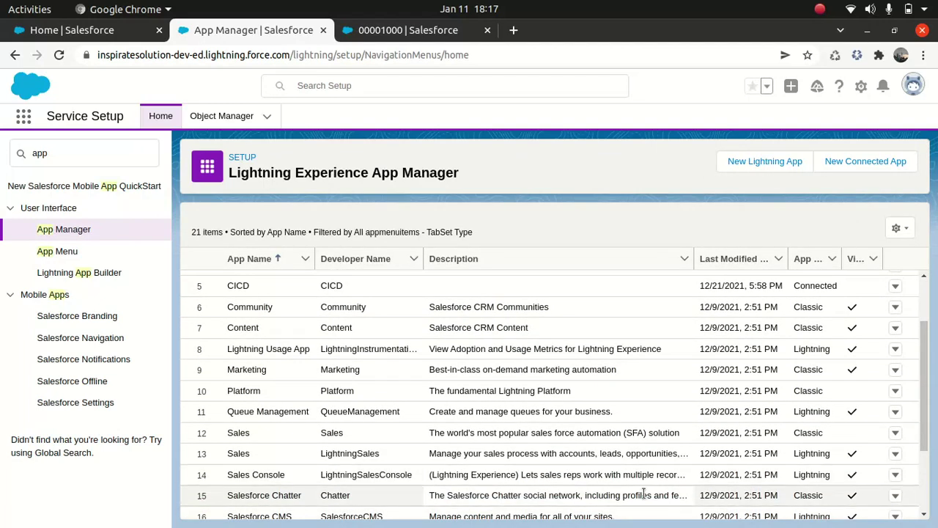
left_click(924, 517)
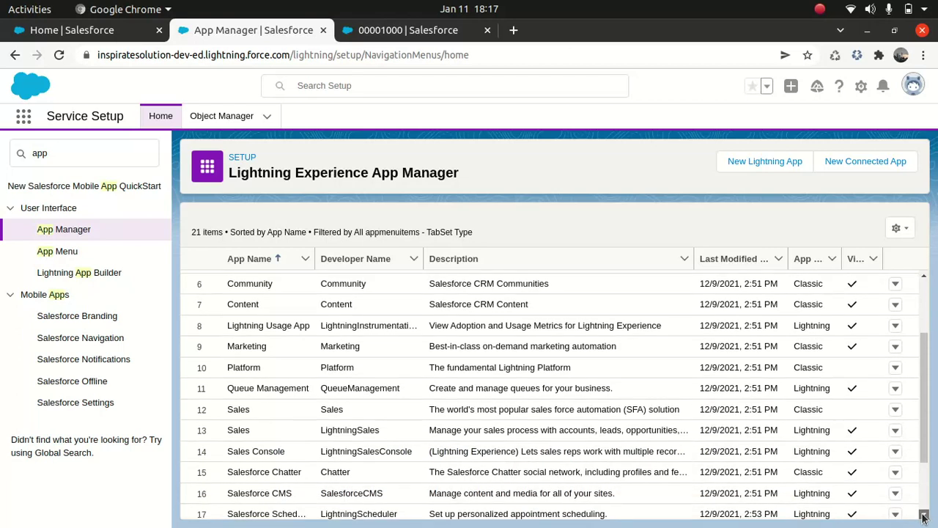
left_click(924, 517)
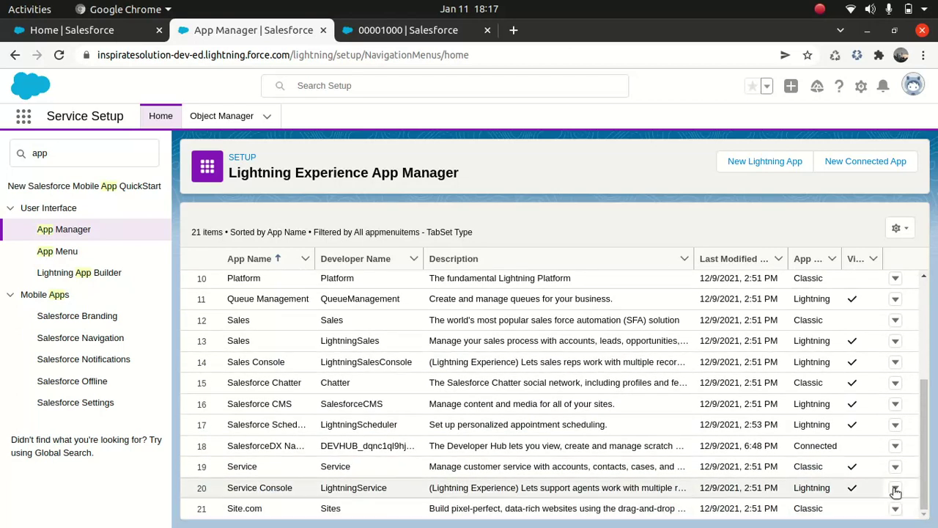
left_click(895, 488)
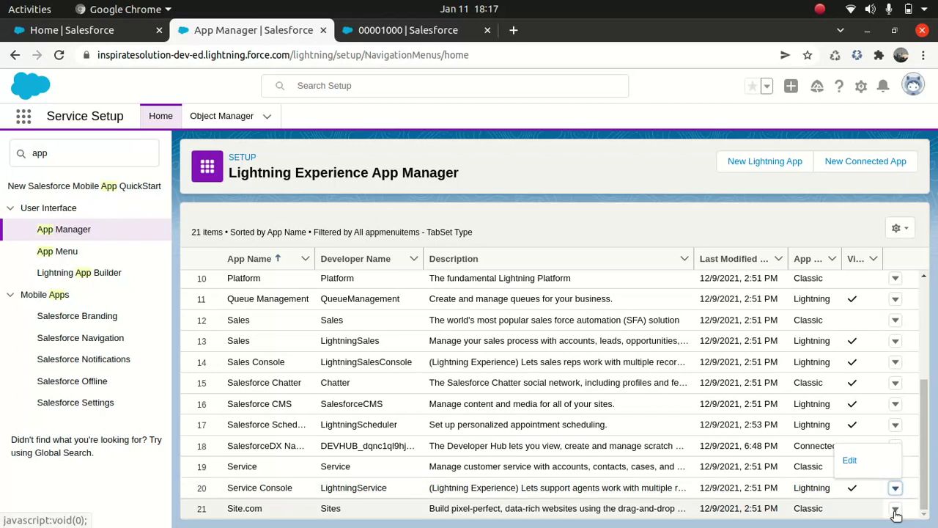
left_click(869, 464)
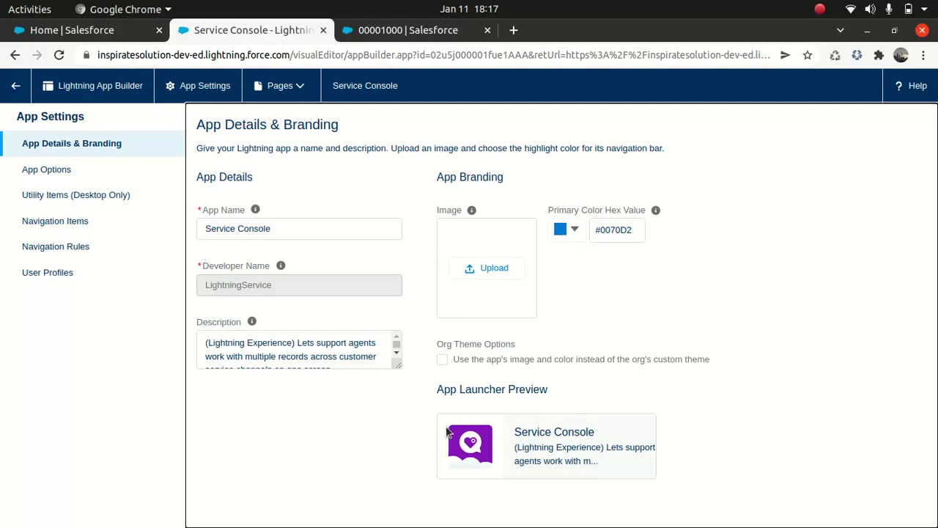
Review App Options and Utility Items (Desktop Only), then open Service Console's Navigation Items page.
left_click(68, 176)
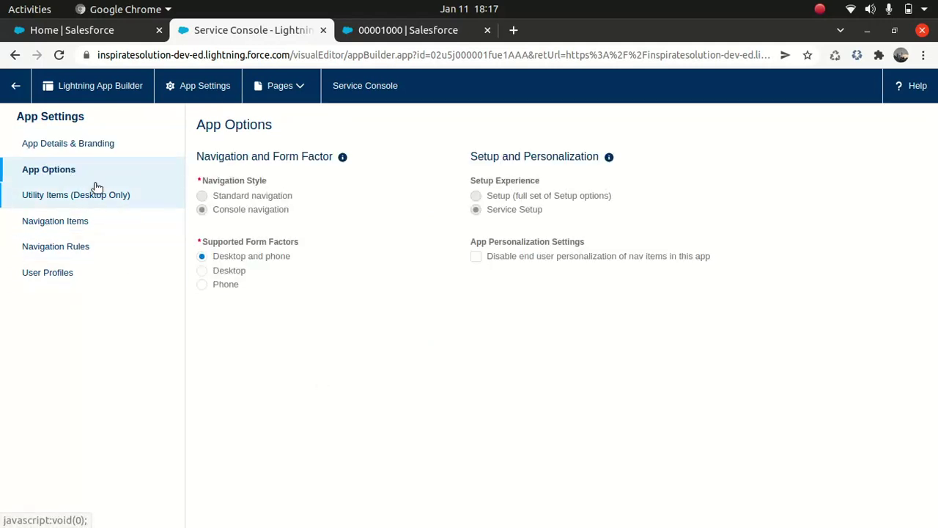
left_click(88, 195)
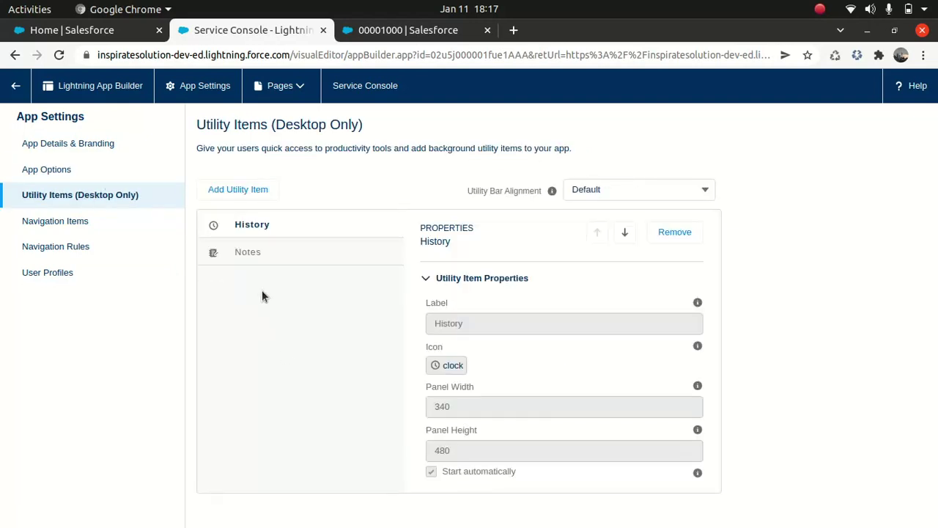
left_click(68, 223)
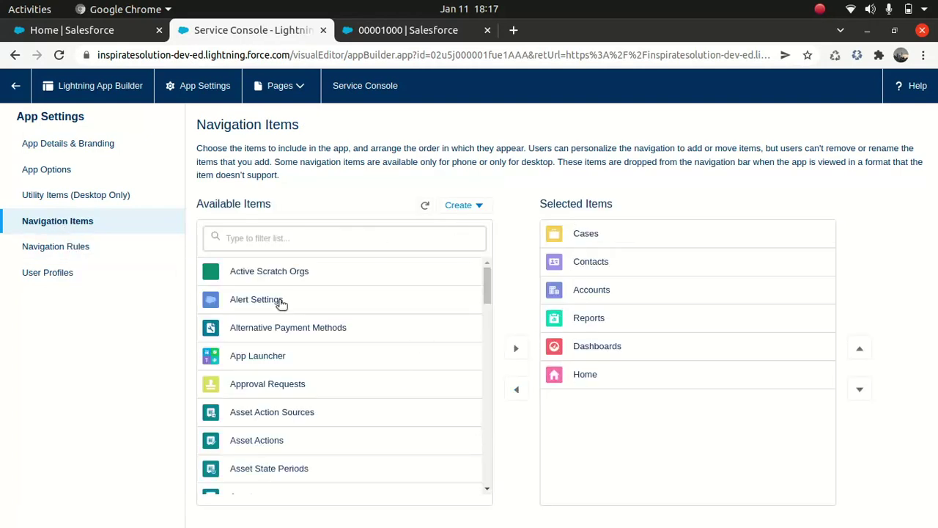
Move Active Scratch Orgs from Available Items into the selected navigation items and save.
left_click(272, 272)
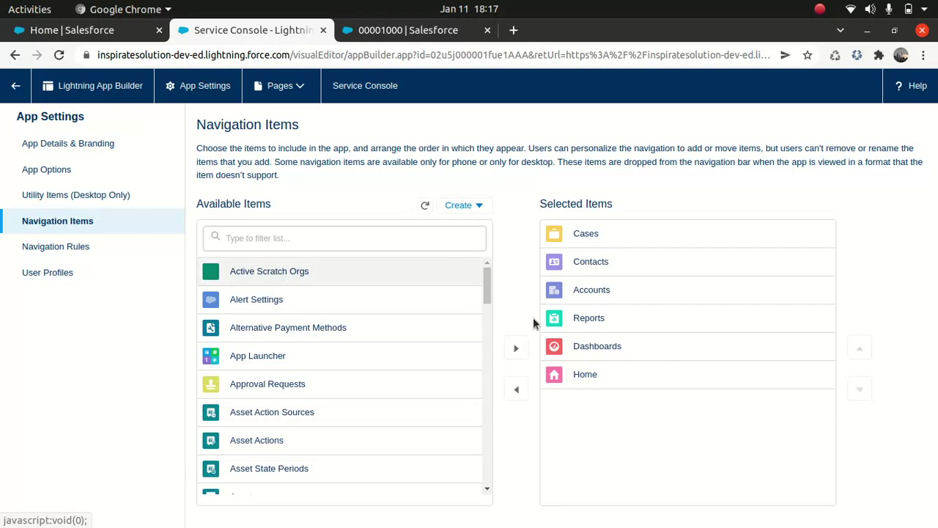
left_click(516, 348)
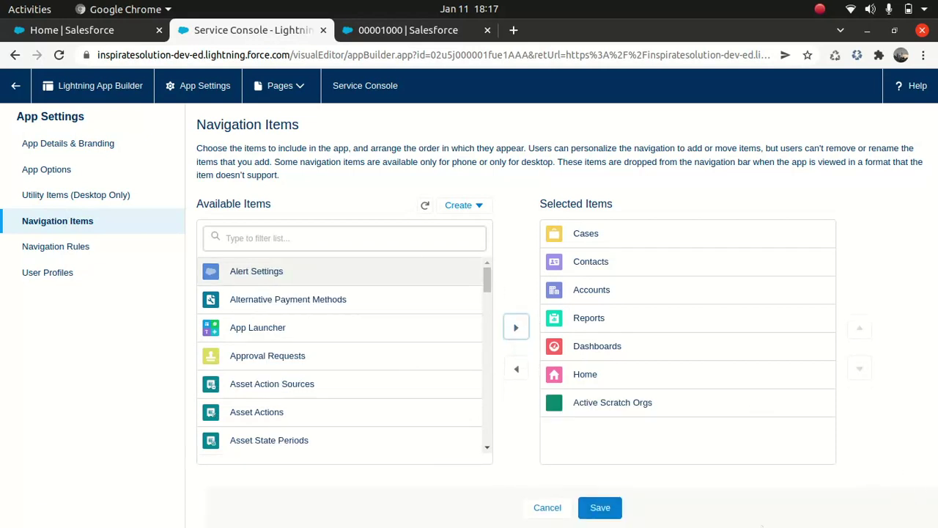
left_click(601, 509)
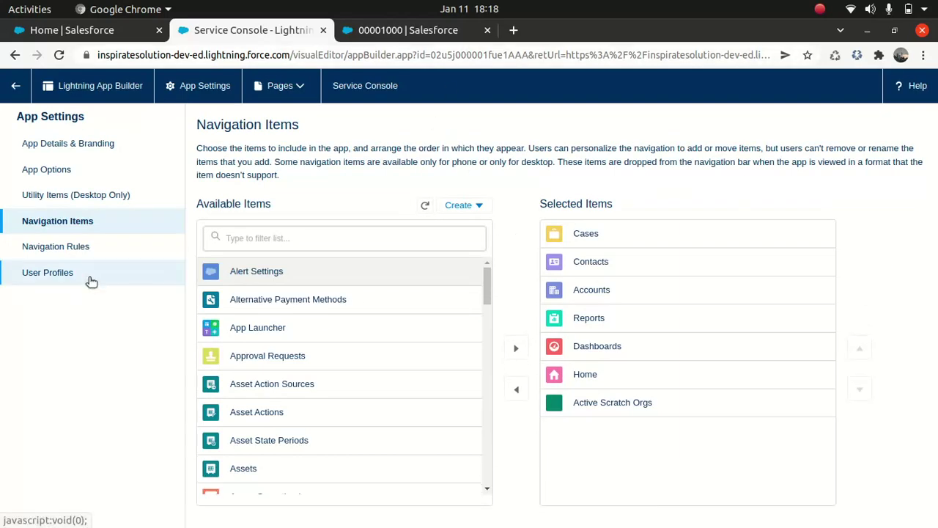
Review Navigation Rules and User Profiles, then switch to the Service Console case tab.
left_click(71, 248)
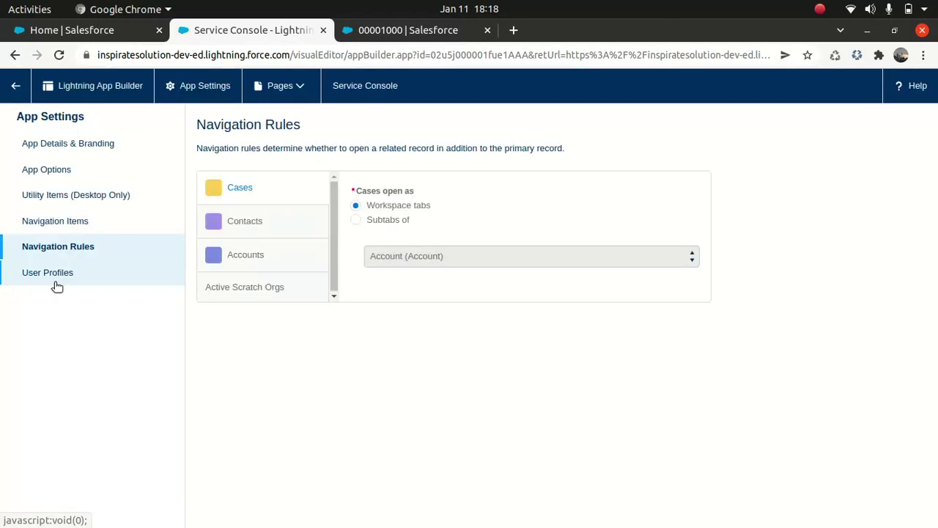
left_click(53, 275)
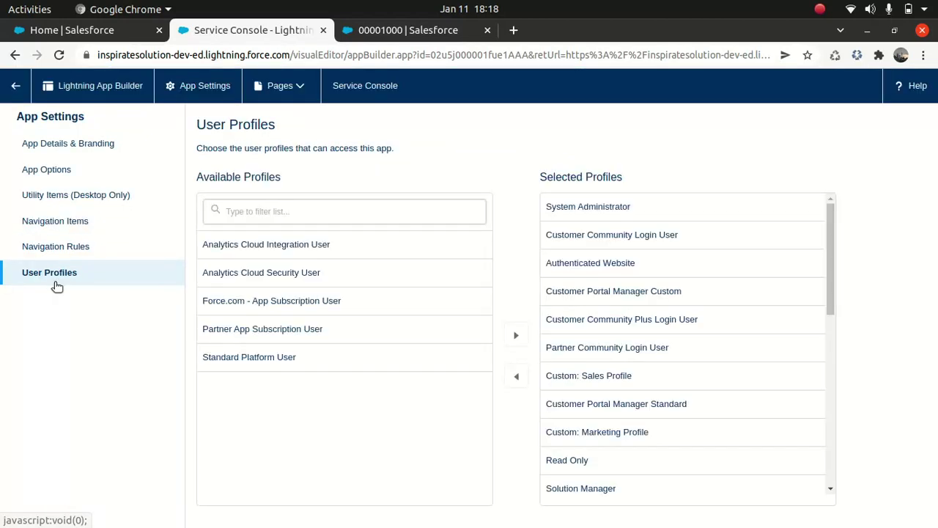
left_click(361, 31)
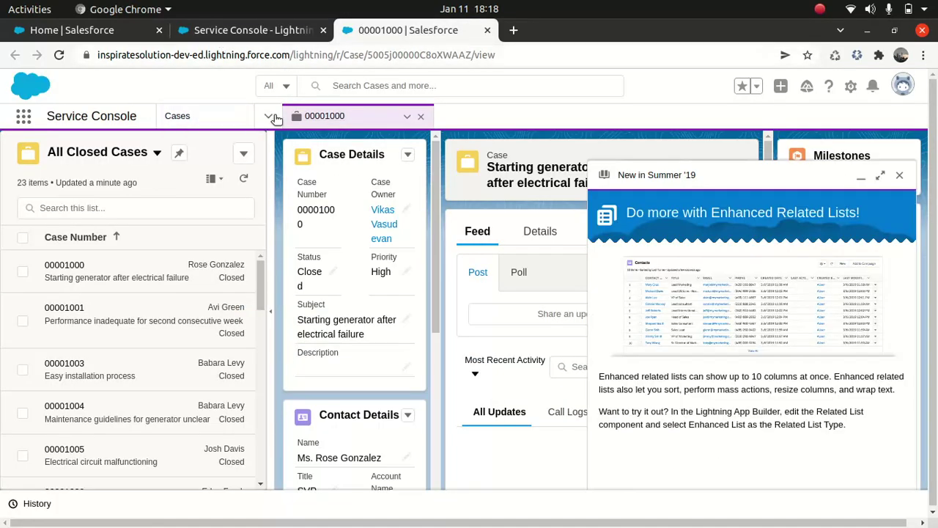
Reload the Service Console and expand the navigation menu beside Cases to confirm Active Scratch Orgs appears.
left_click(343, 57)
key("Return")
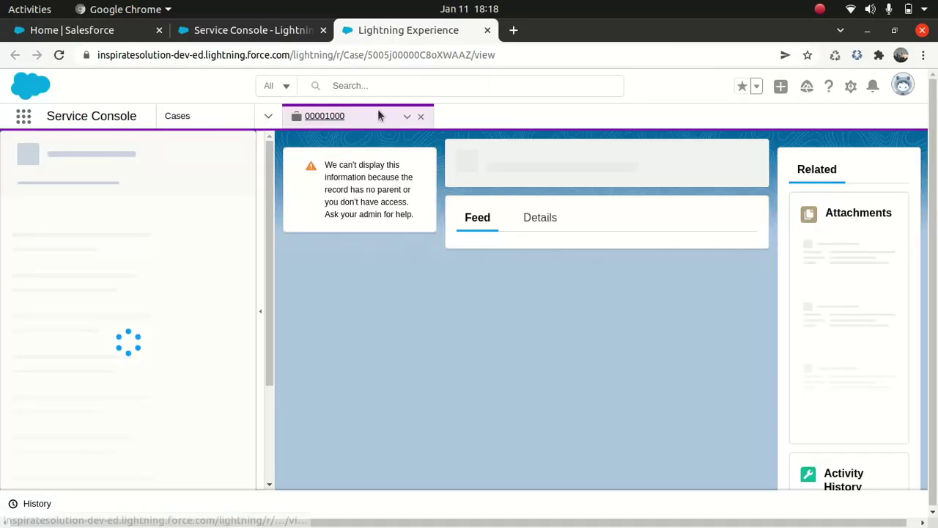
left_click(268, 117)
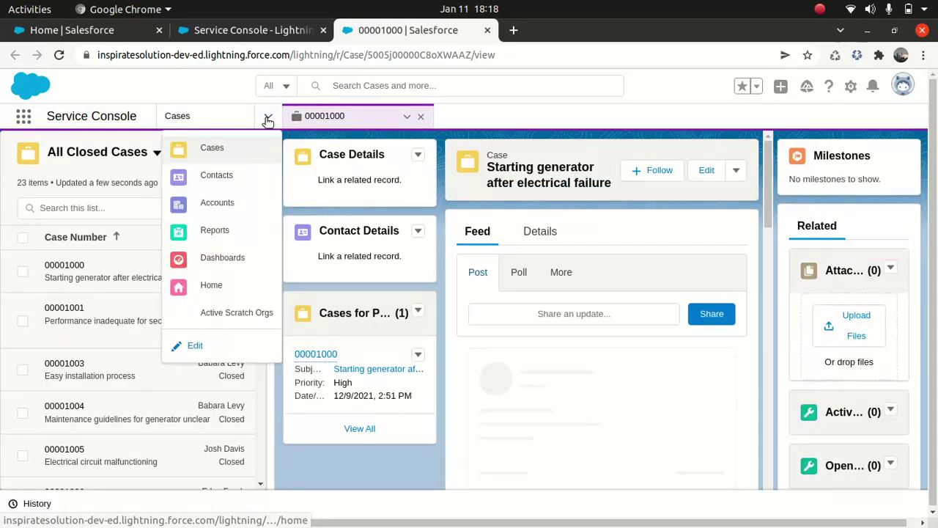